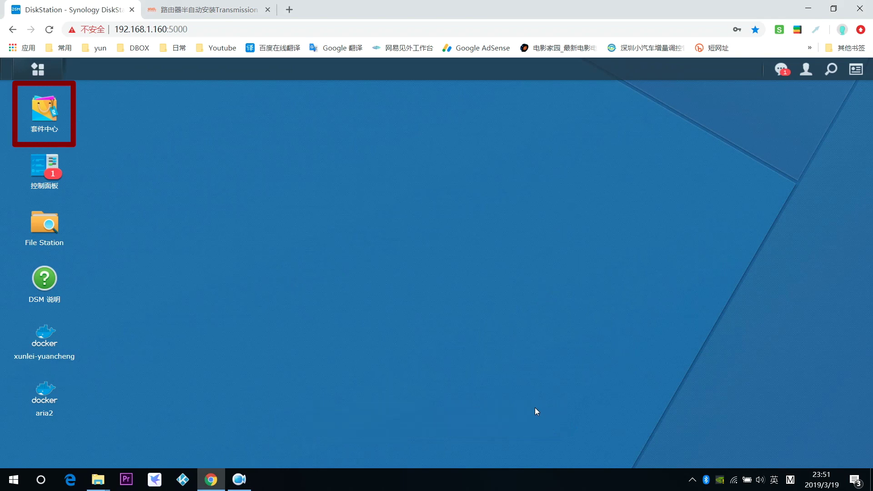
# Open the Package Center (套件中心) and scroll through the All Packages list
pyautogui.click(47, 125)
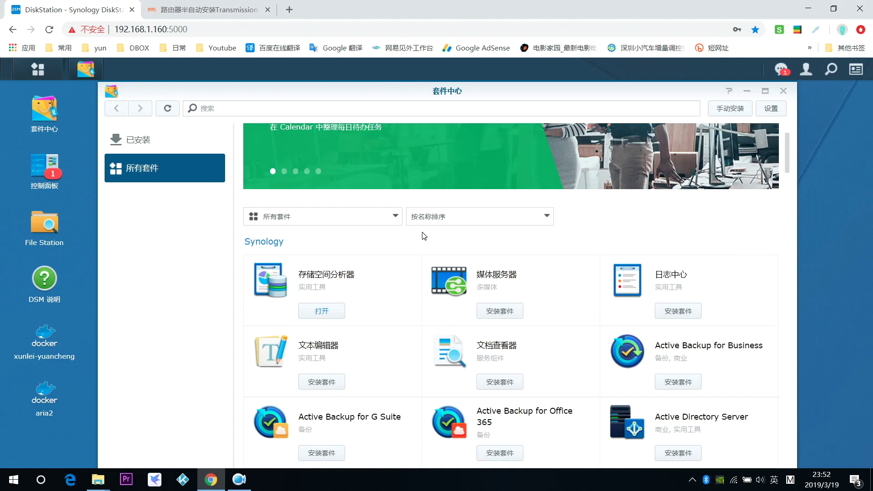
pyautogui.scroll(-20, 575, 309)
pyautogui.scroll(20, 575, 308)
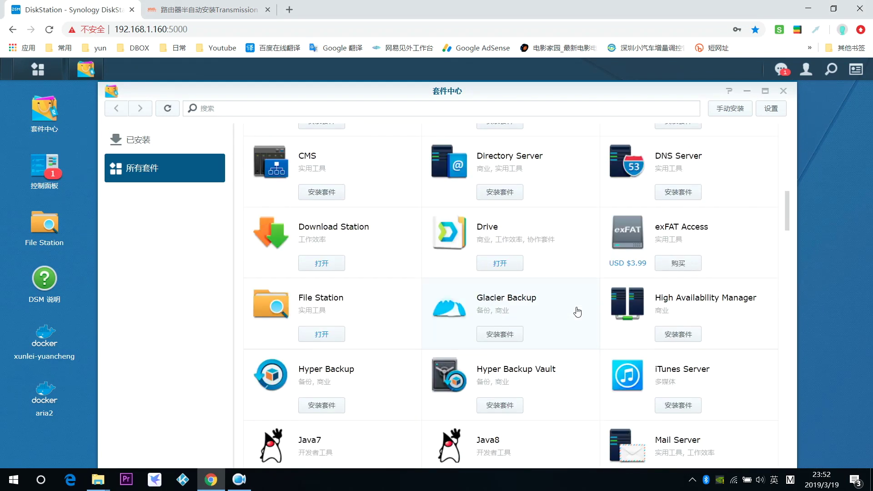
pyautogui.scroll(10, 577, 312)
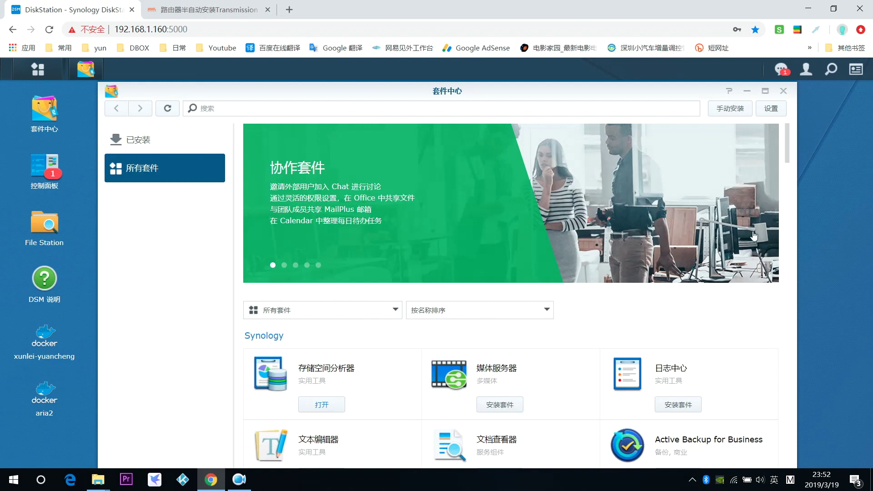
# Set the Package Center trust level to any publisher (任何发行者) and view the empty Package Sources list
pyautogui.click(770, 110)
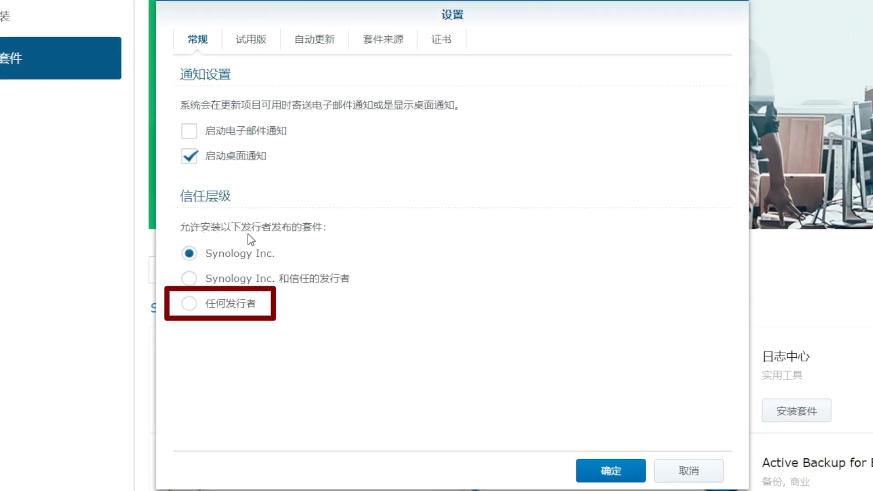
pyautogui.click(210, 309)
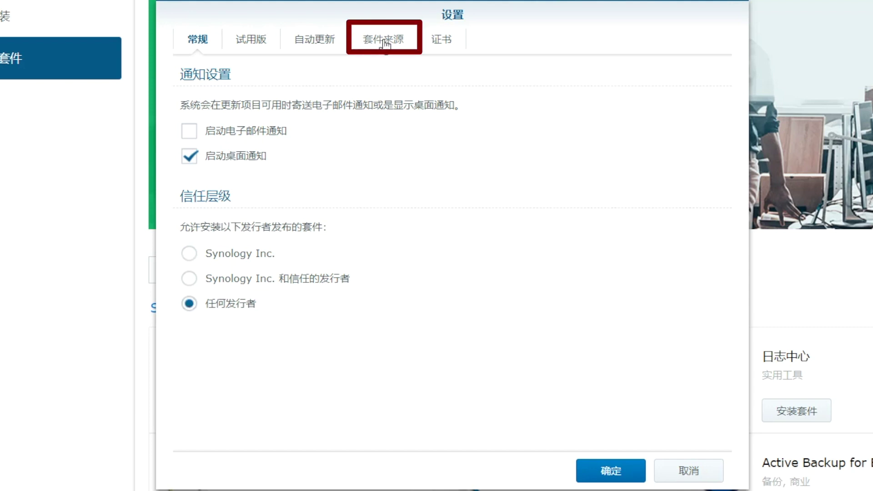
pyautogui.click(386, 44)
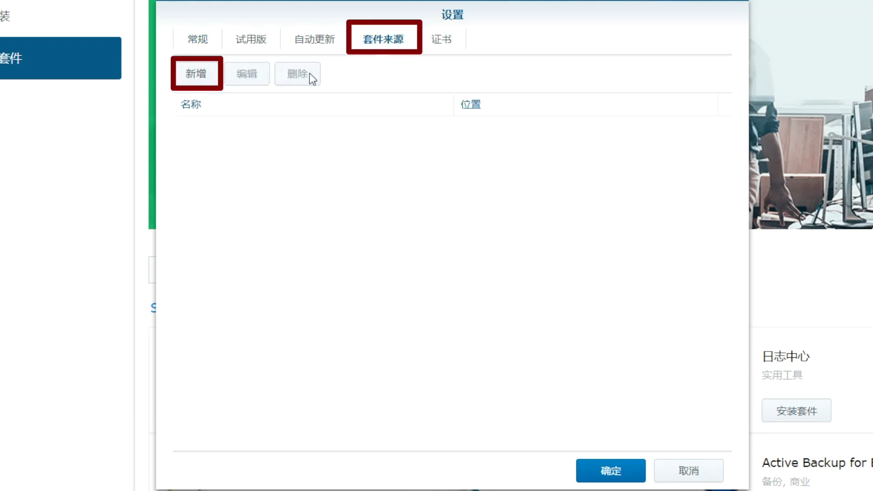
pyautogui.click(198, 75)
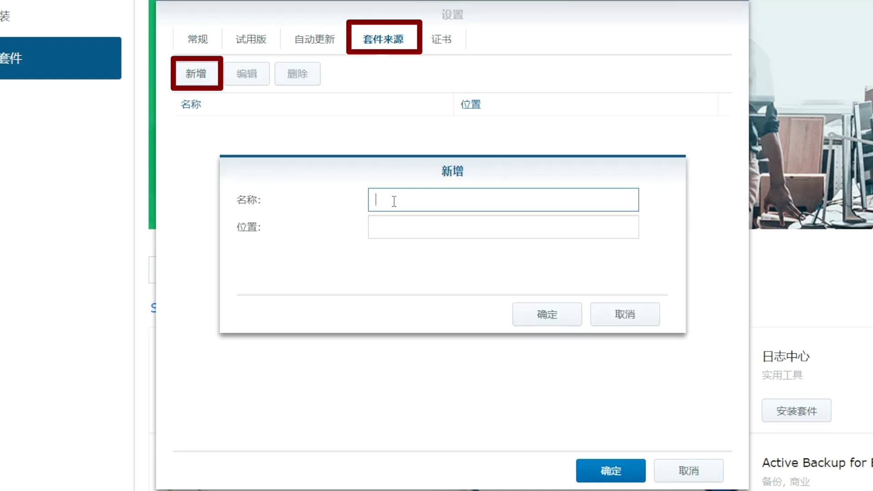
pyautogui.write('PT')
pyautogui.click(394, 228)
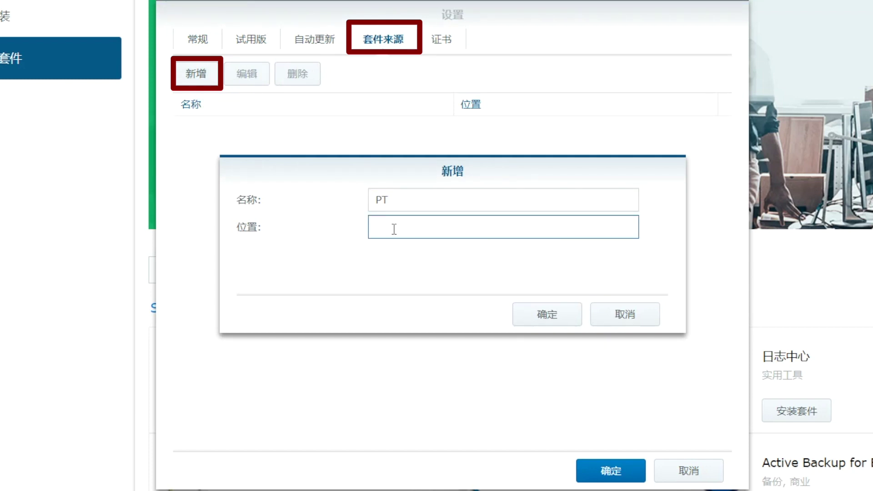
pyautogui.write('http://packages.synocommunity.com/')
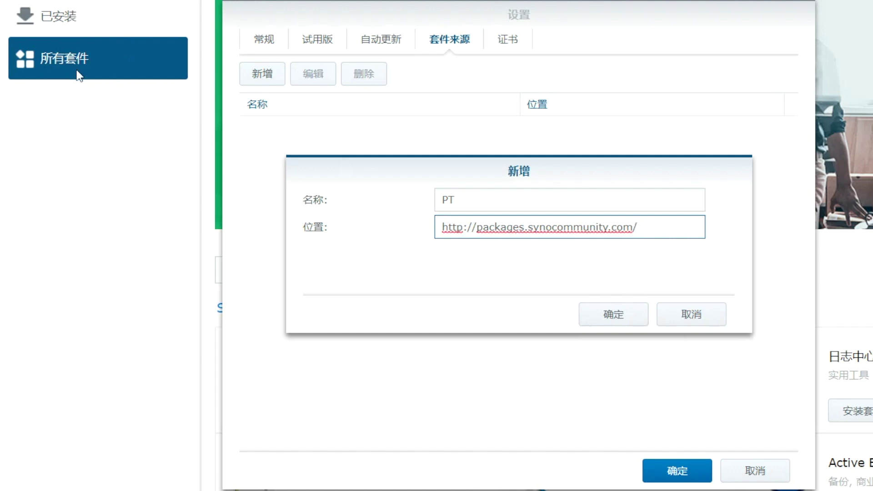
pyautogui.click(625, 314)
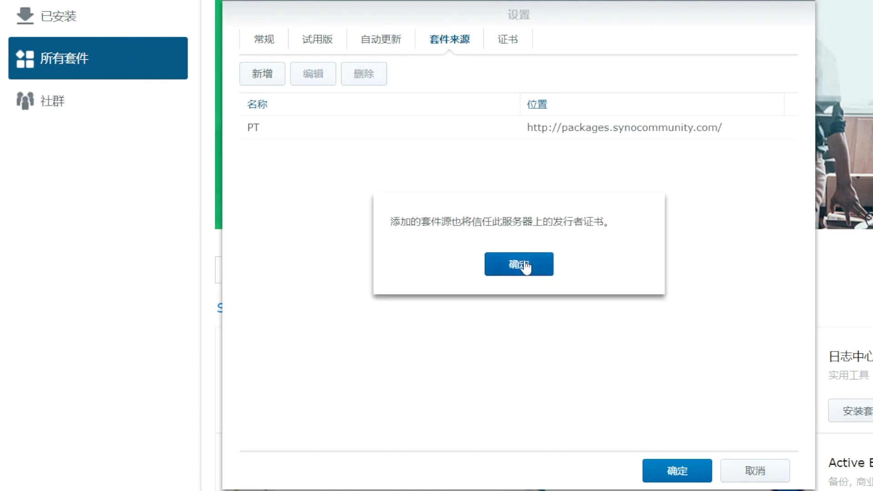
pyautogui.click(526, 265)
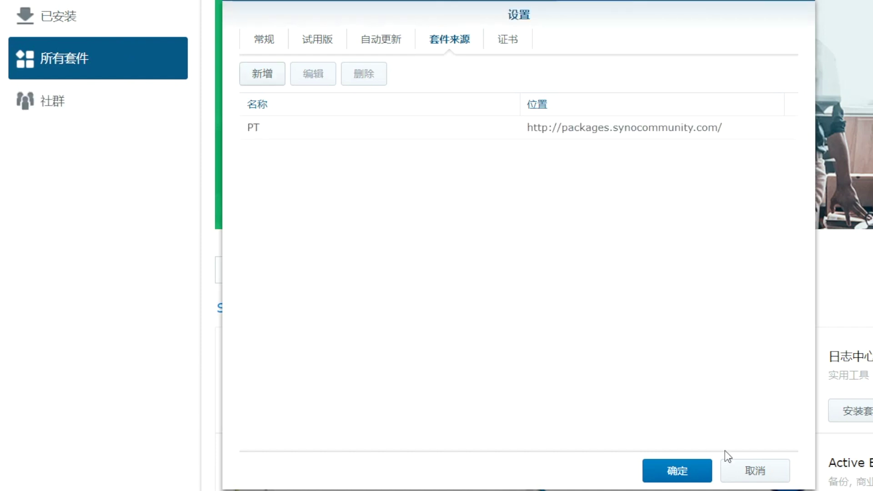
# Close Settings, show the Community (社群) packages and scroll down to Transmission
pyautogui.click(690, 471)
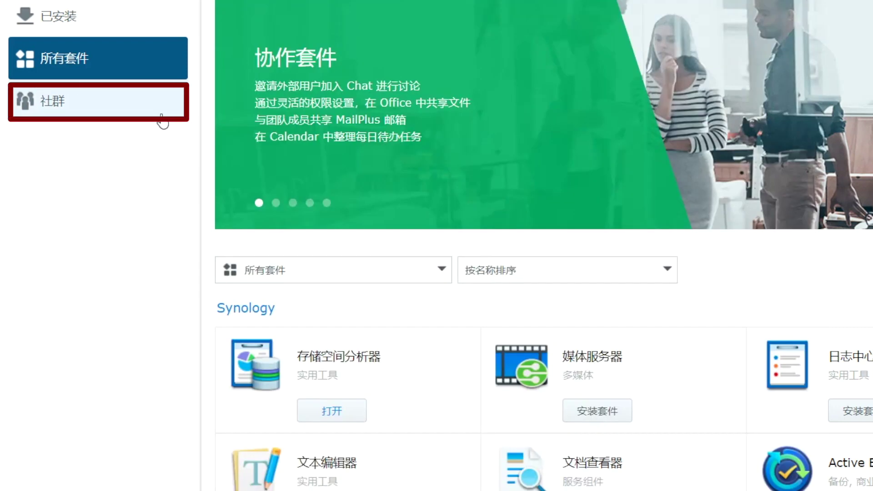
pyautogui.click(90, 109)
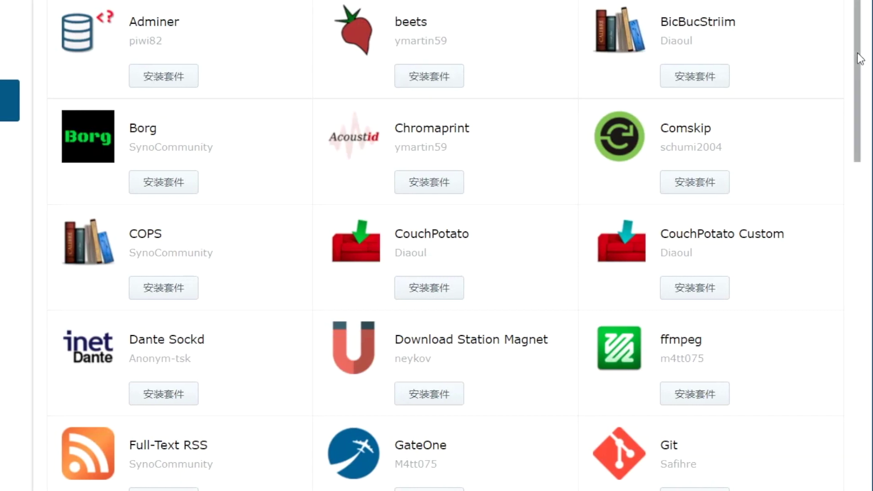
pyautogui.moveTo(859, 58); pyautogui.dragTo(773, 439)
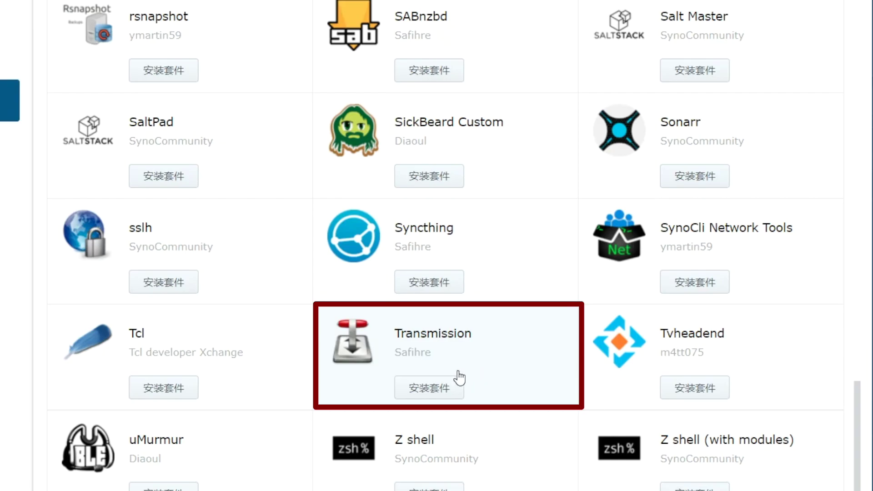
# Start installing Transmission from its Community package card
pyautogui.click(427, 391)
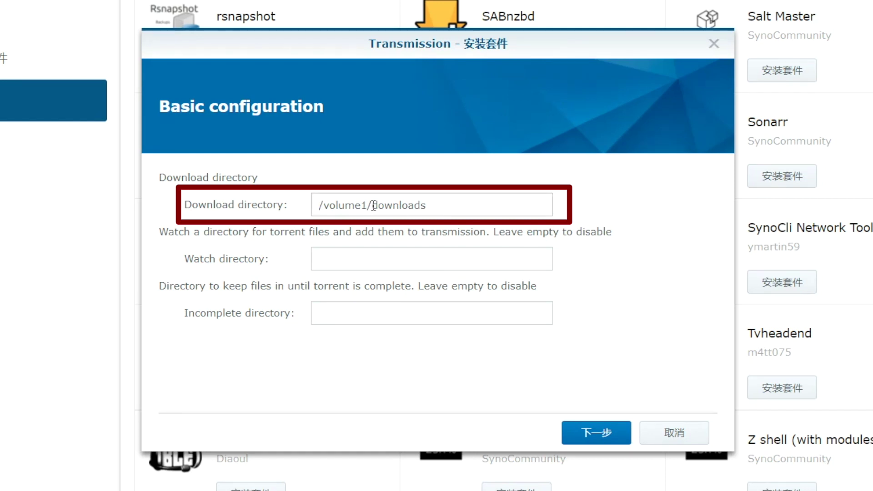
# Change Transmission's download directory to /volume1/video, then fill in web login username admin and a password
pyautogui.moveTo(371, 205); pyautogui.dragTo(499, 200)
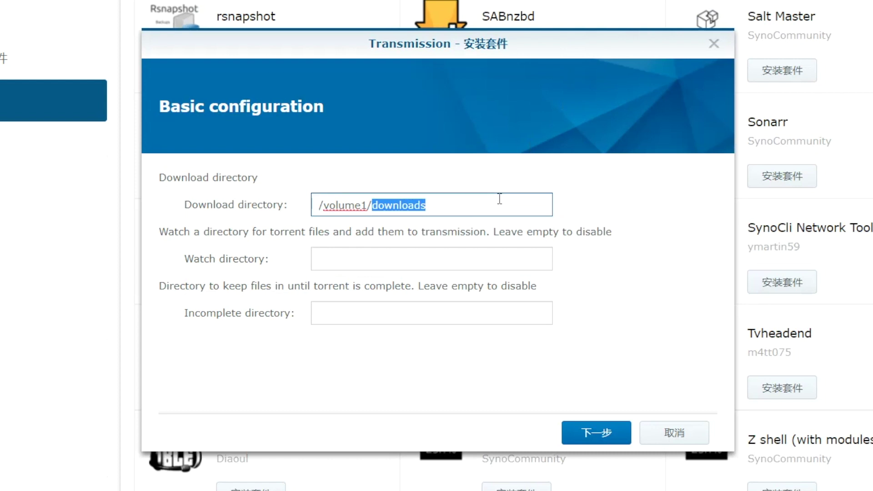
pyautogui.write('video')
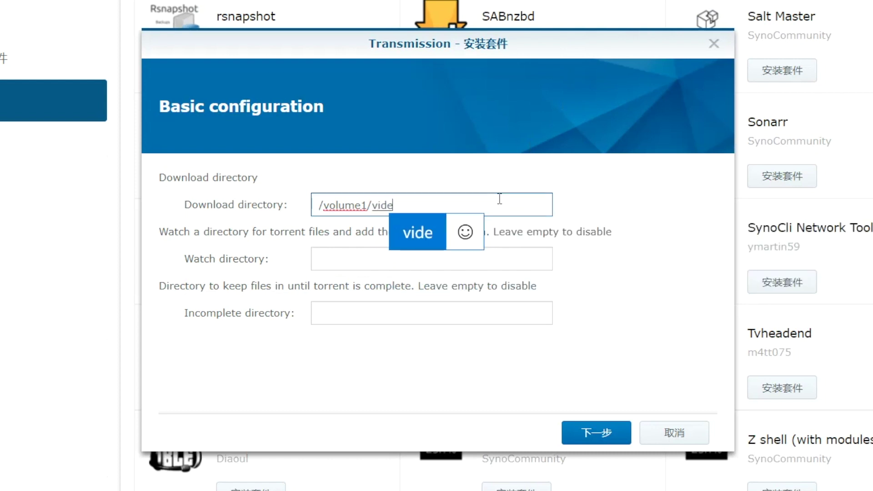
pyautogui.press('Return')
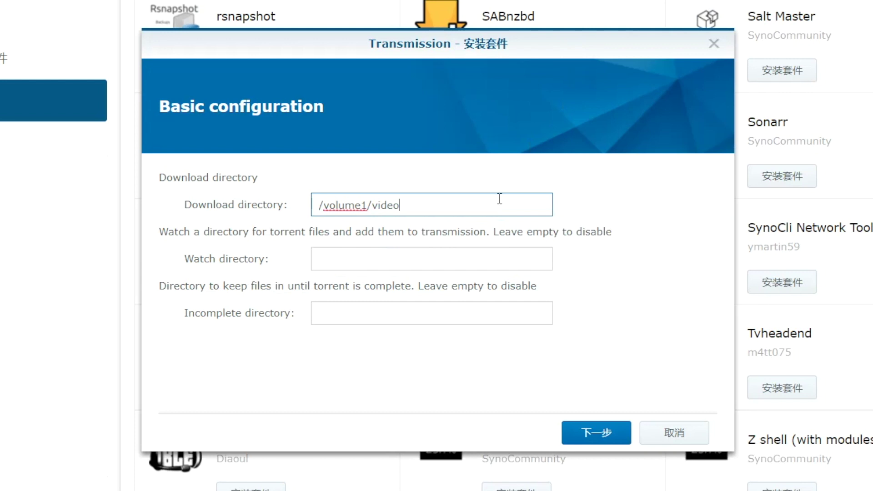
pyautogui.click(595, 433)
pyautogui.click(393, 200)
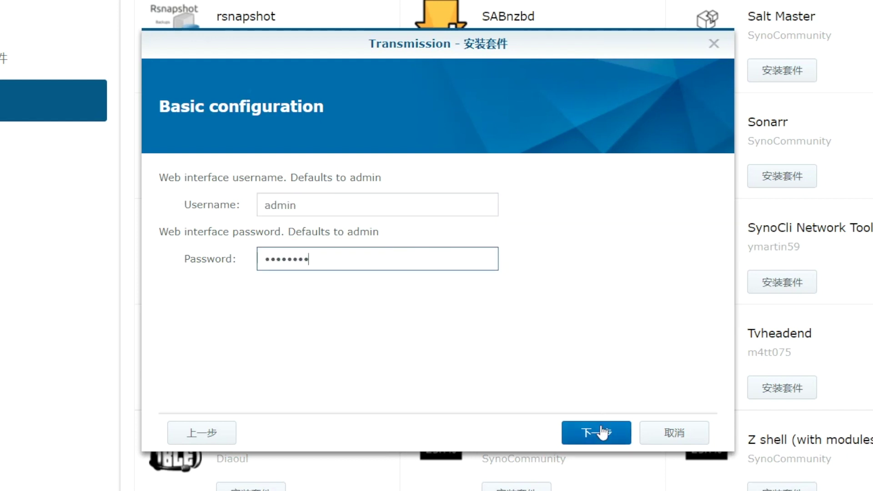
# Continue past the login and permissions pages, then apply to install Transmission
pyautogui.click(603, 432)
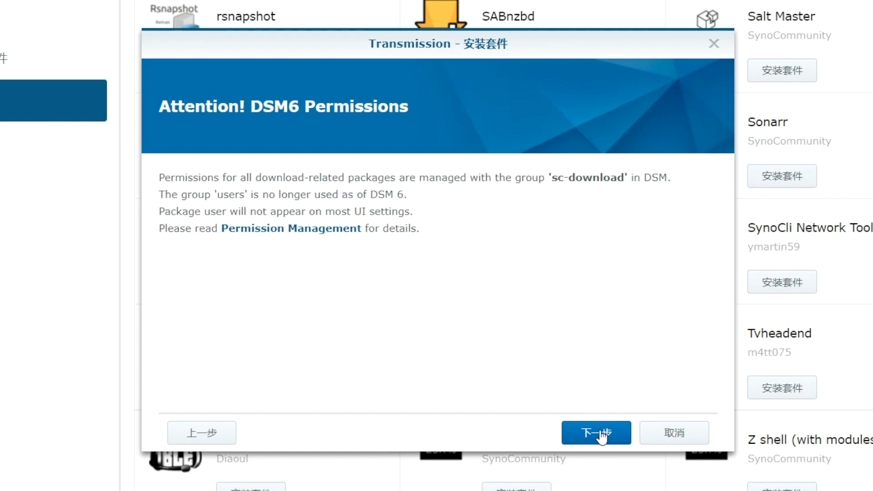
pyautogui.click(602, 434)
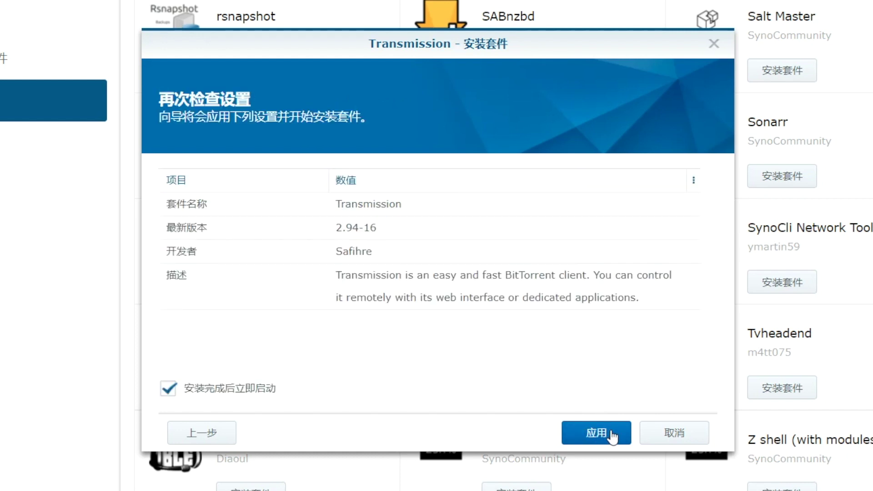
pyautogui.click(612, 436)
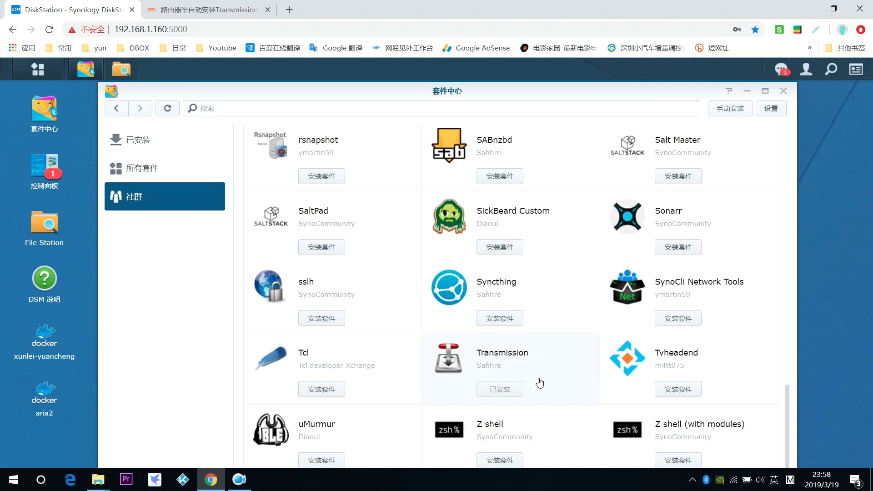
# Show the Installed (已安装) packages list, with Transmission dated 2019/03/19
pyautogui.click(141, 140)
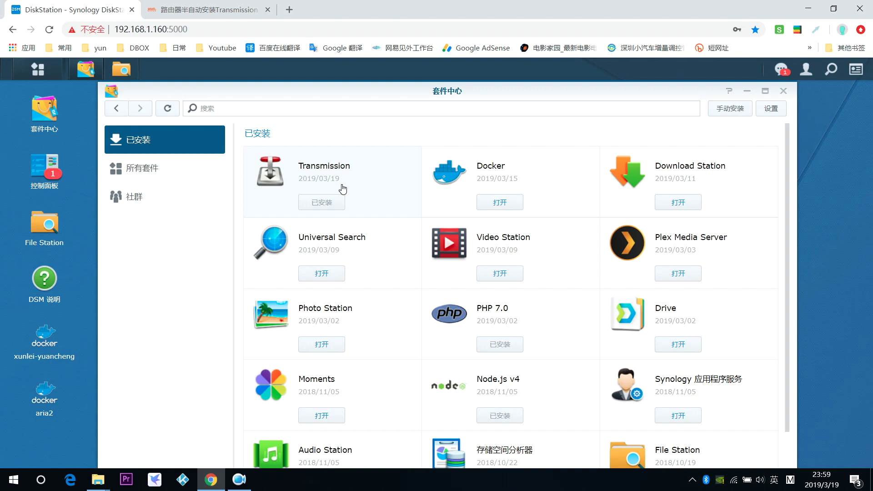
pyautogui.click(363, 177)
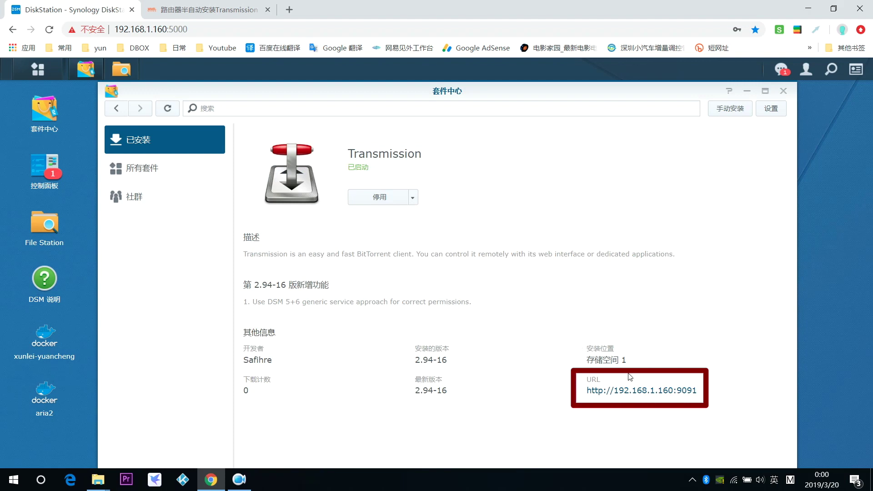
pyautogui.click(659, 393)
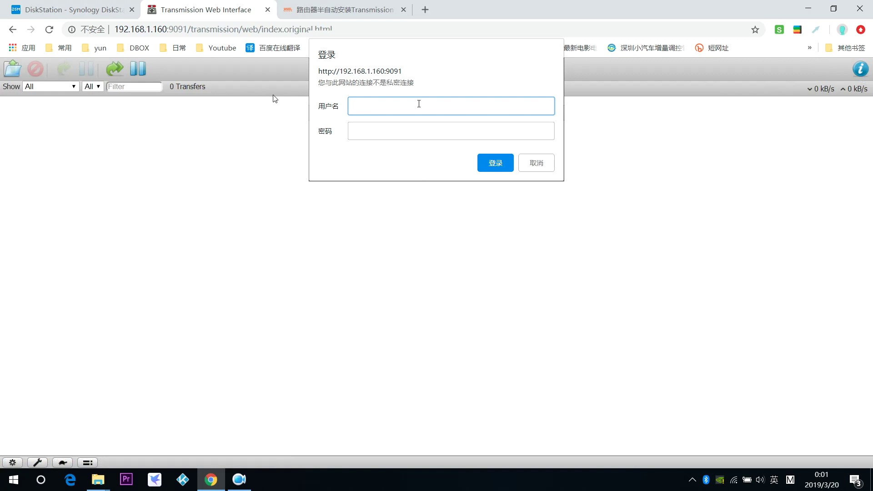
# Sign in to the Transmission web UI with the saved credentials
pyautogui.click(243, 32)
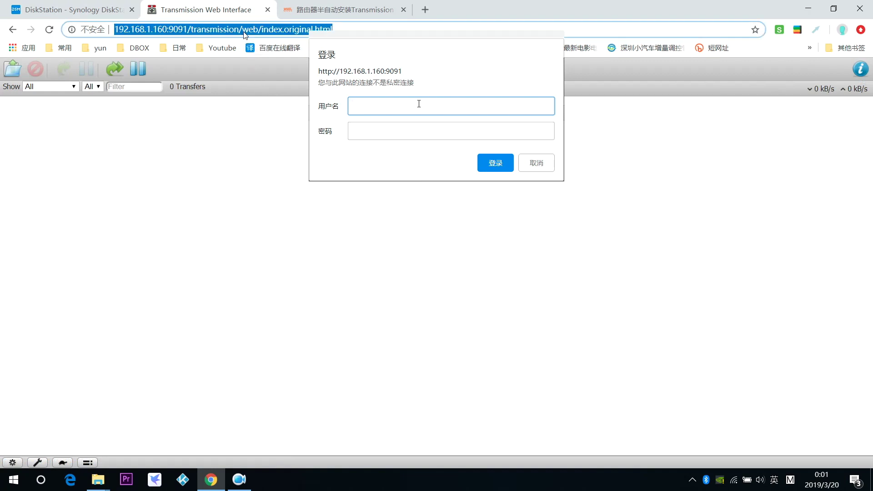
pyautogui.click(498, 162)
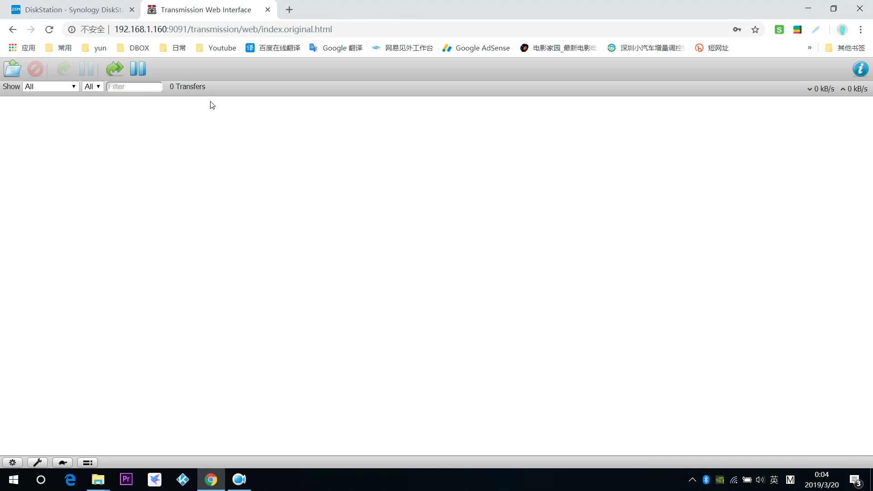
# Return to the DiskStation page and close the Package Center and DSM Help windows
pyautogui.hotkey('ctrl', 'shift', 'Tab')
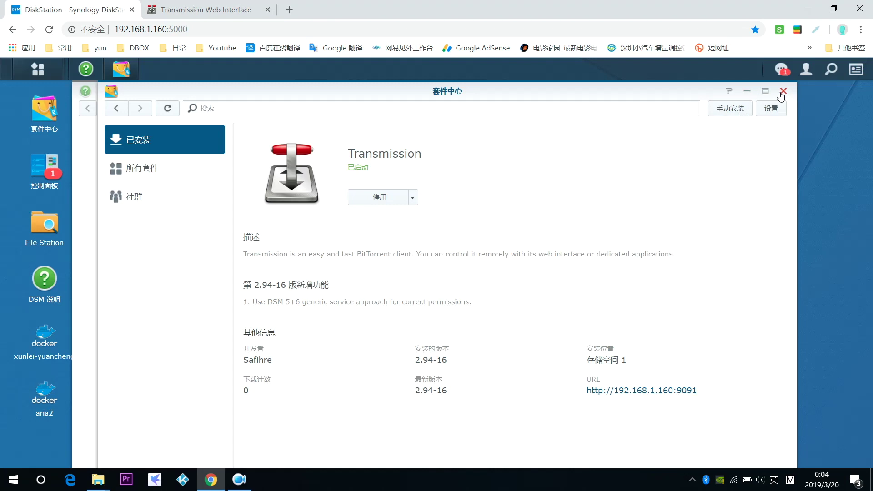
pyautogui.click(782, 92)
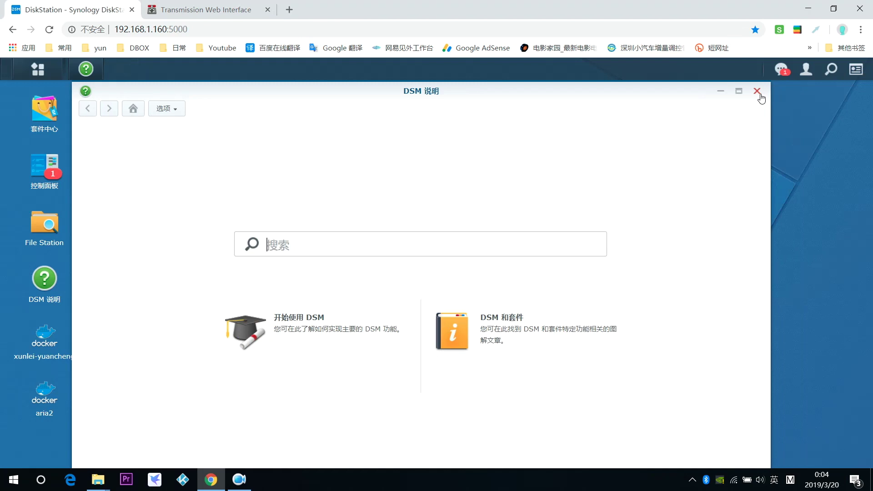
pyautogui.click(757, 91)
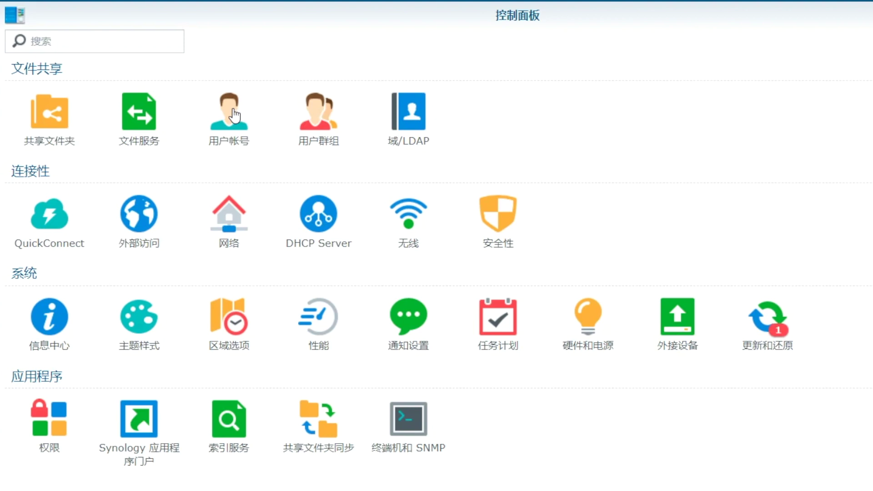
# Open the User Account list in Control Panel and inspect the admin account without changing it
pyautogui.click(234, 116)
pyautogui.click(324, 135)
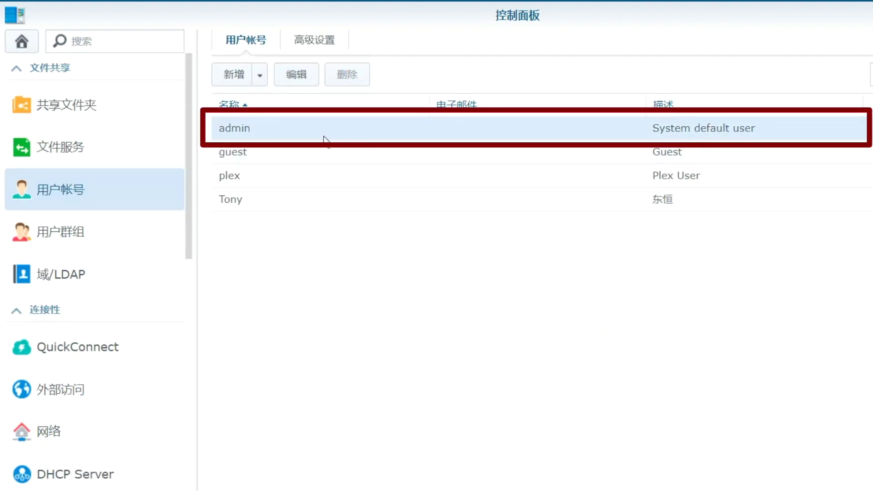
pyautogui.doubleClick(324, 137)
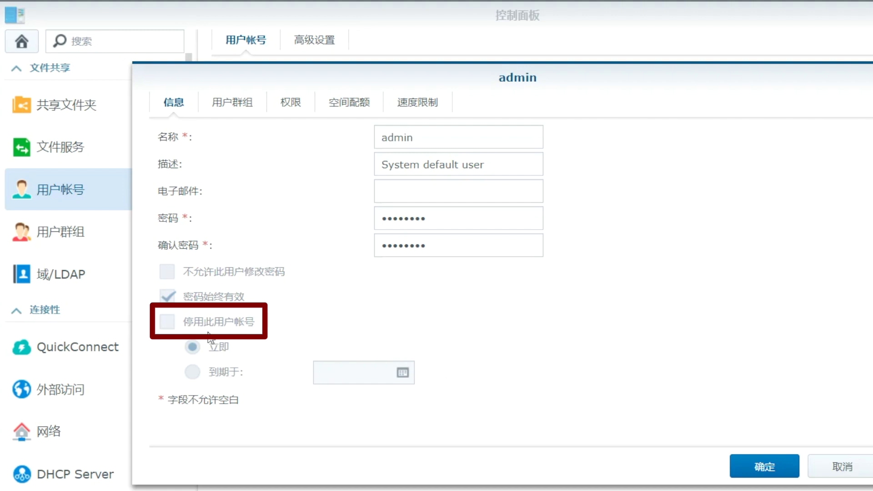
pyautogui.click(844, 467)
pyautogui.moveTo(193, 122); pyautogui.dragTo(197, 436)
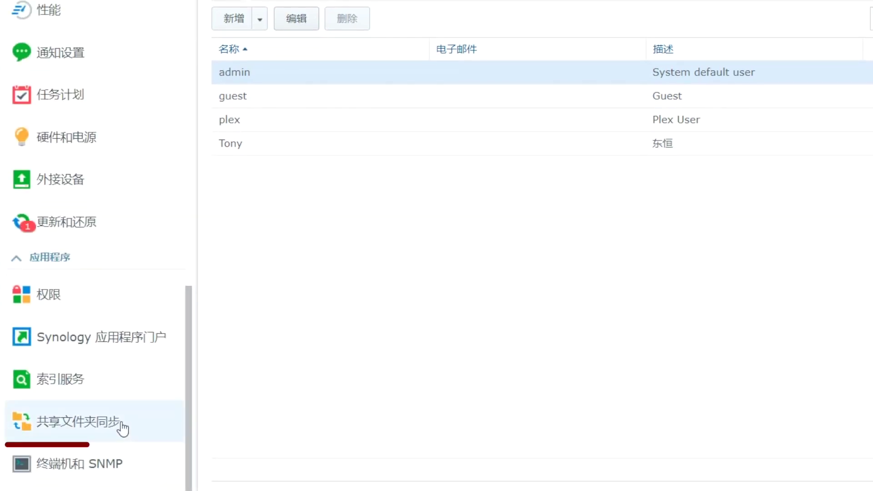
# Enable the SSH service on port 22 in Terminal & SNMP settings and apply it
pyautogui.click(118, 470)
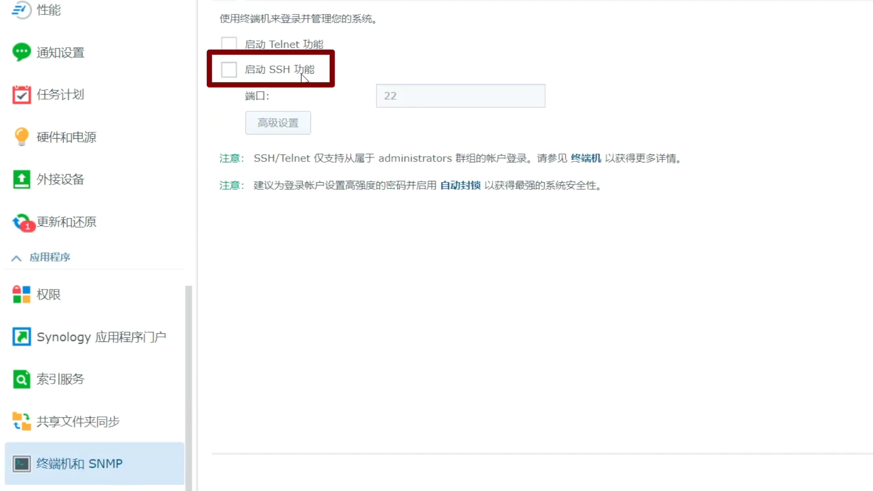
pyautogui.click(228, 69)
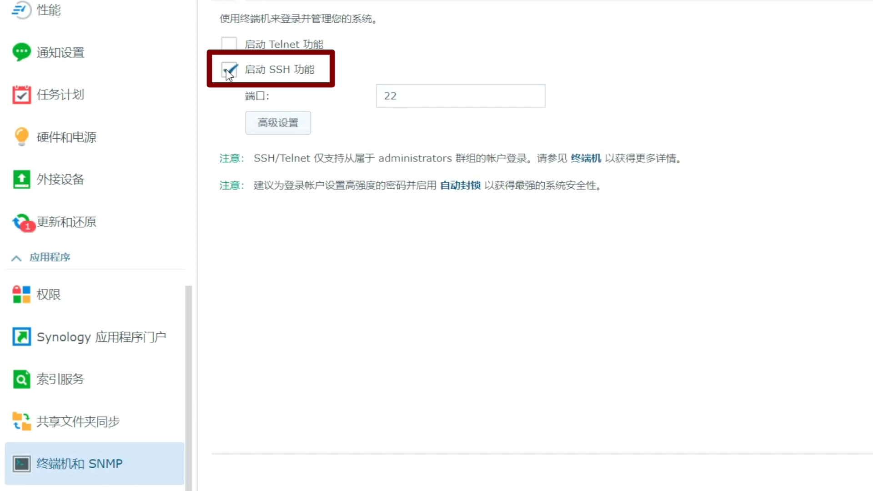
pyautogui.click(416, 99)
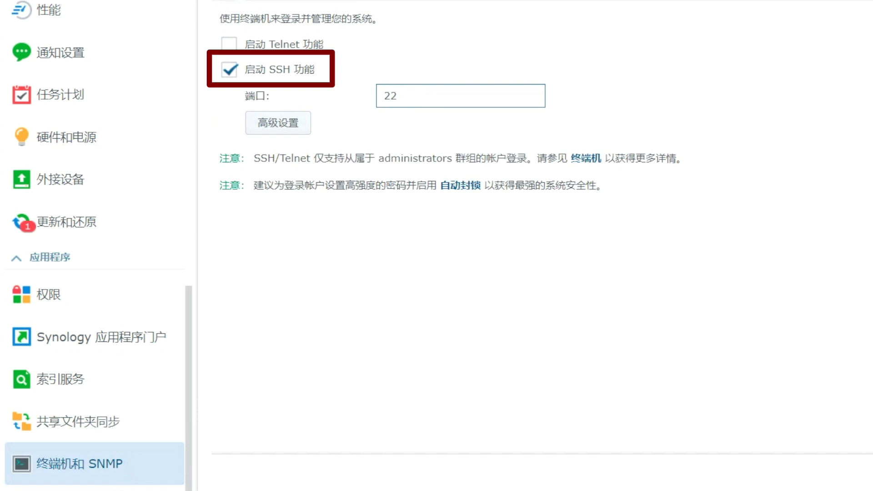
pyautogui.click(866, 473)
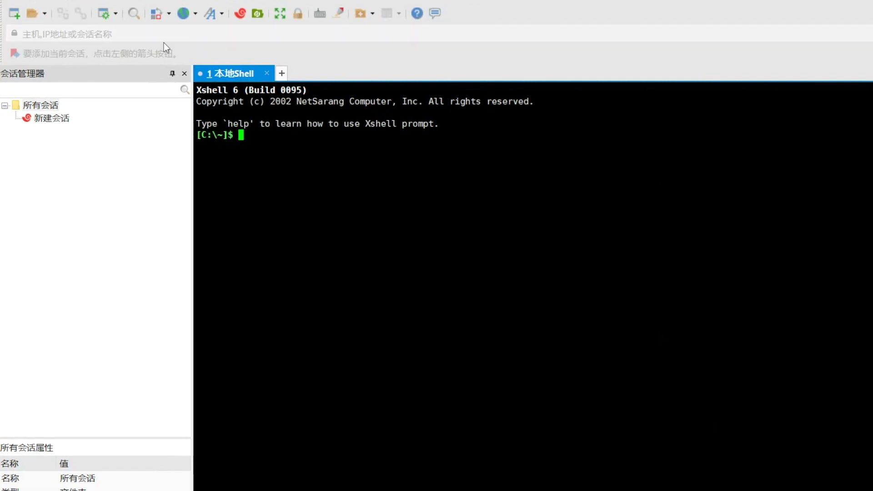
# Start a new Xshell session named DS with host 192.168.1.160
pyautogui.click(17, 11)
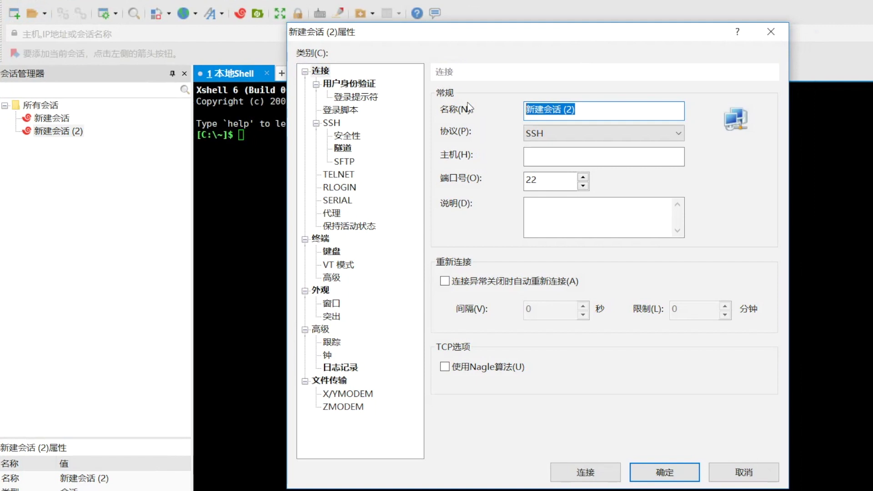
pyautogui.press('capslock')
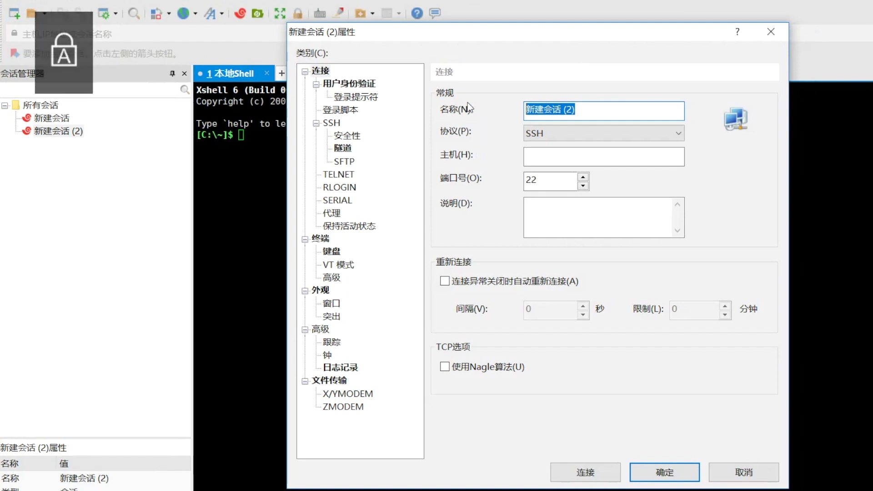
pyautogui.write('DS')
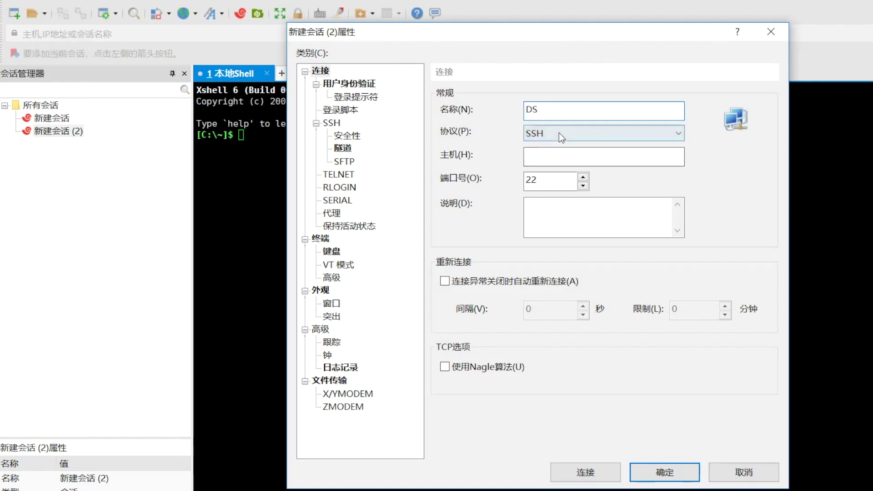
pyautogui.click(560, 158)
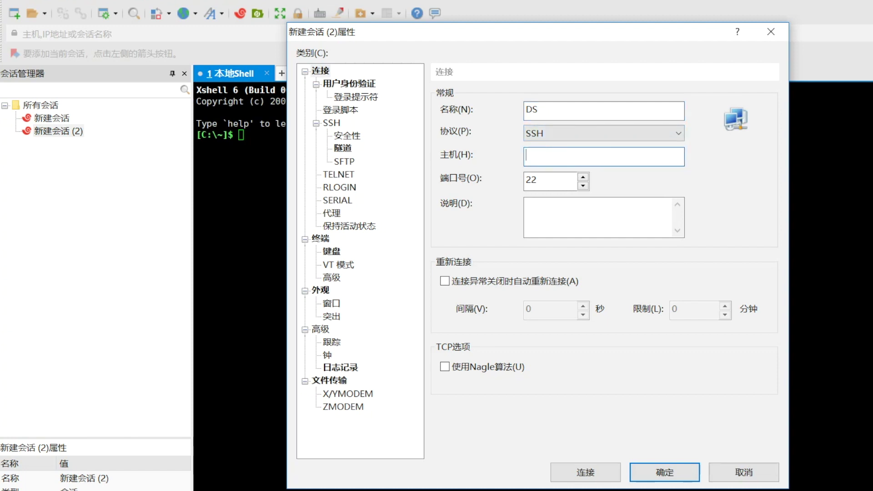
pyautogui.write('192.168.1.160')
# Set username admin and the account password, save the DS session, and connect to it
pyautogui.click(349, 83)
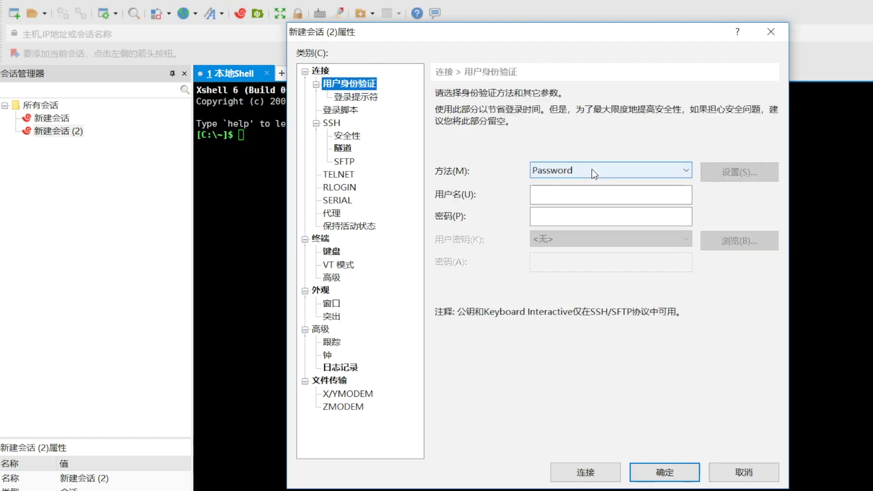
pyautogui.click(586, 193)
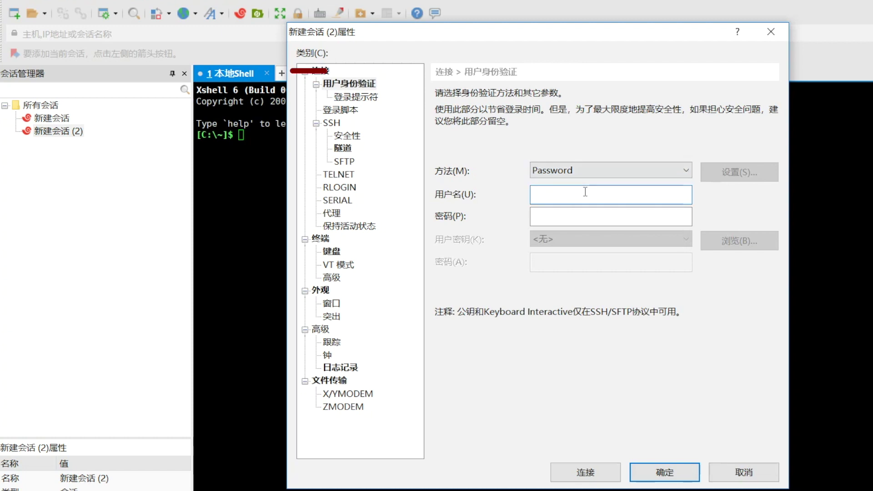
pyautogui.write('admin')
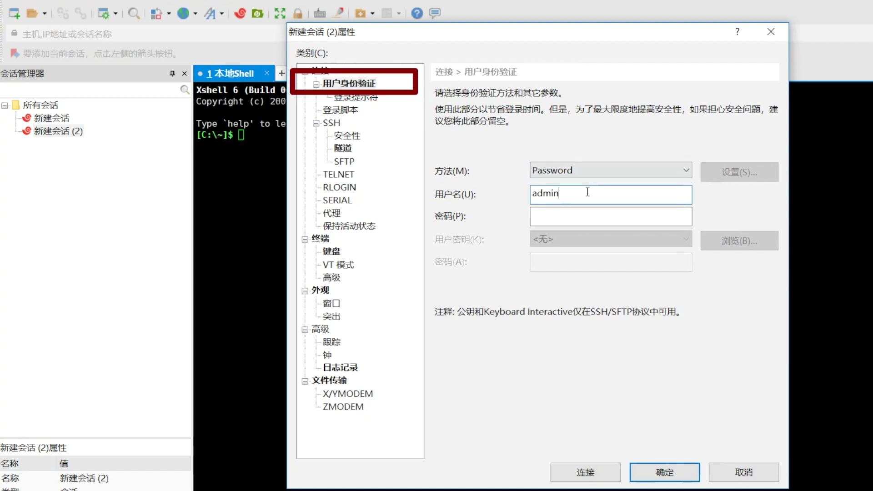
pyautogui.click(574, 214)
pyautogui.write('********')
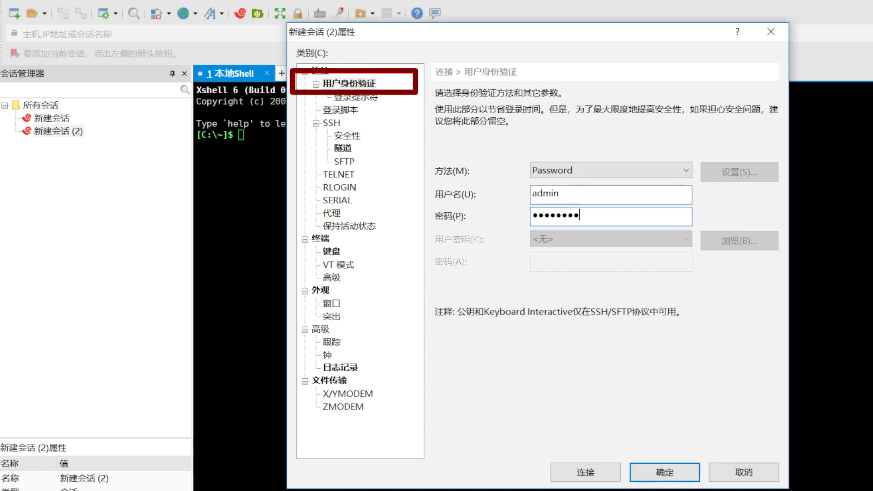
pyautogui.click(664, 473)
pyautogui.rightClick(43, 130)
pyautogui.click(70, 143)
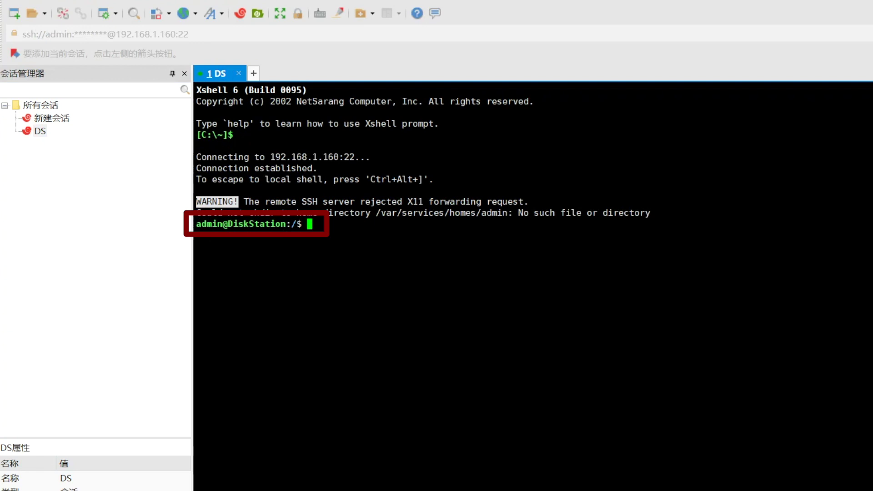
# Switch to a root shell with sudo -i, confirming with the admin password
pyautogui.write('sud')
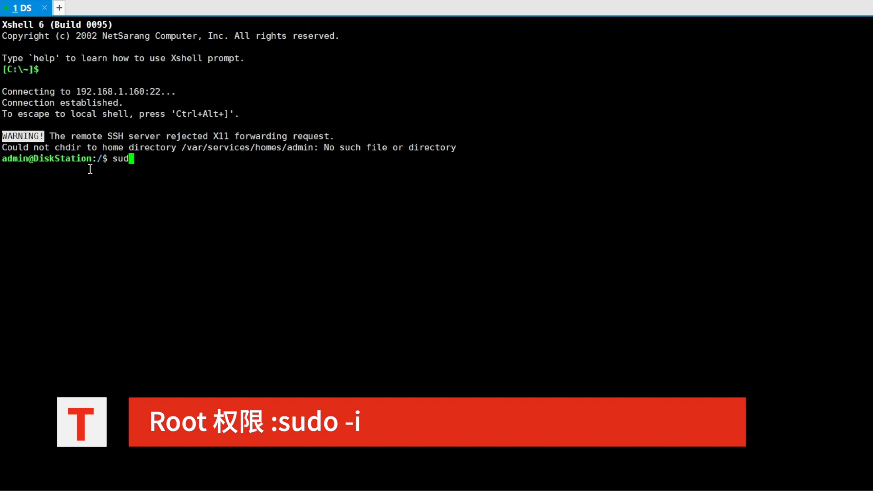
pyautogui.write('o -i')
pyautogui.press('Return')
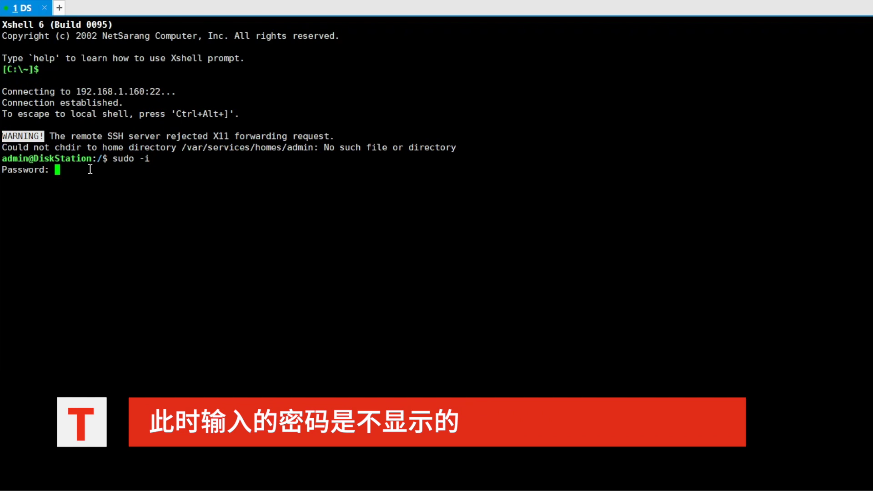
pyautogui.press('Return')
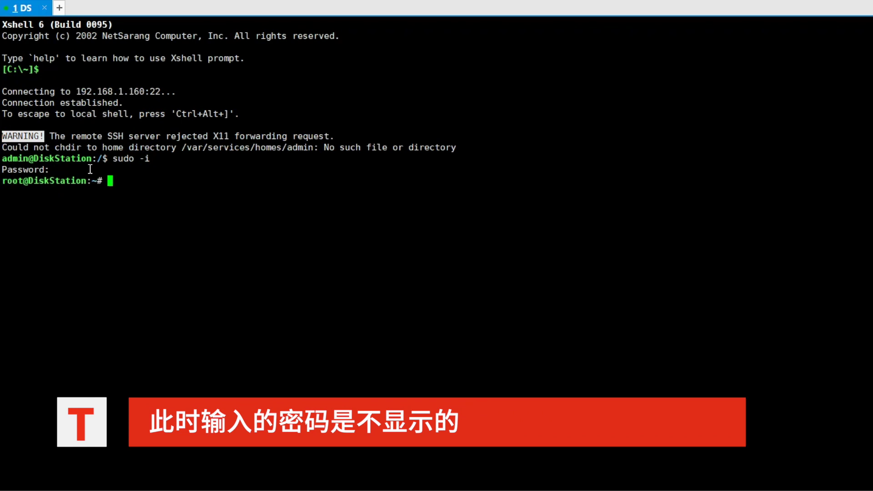